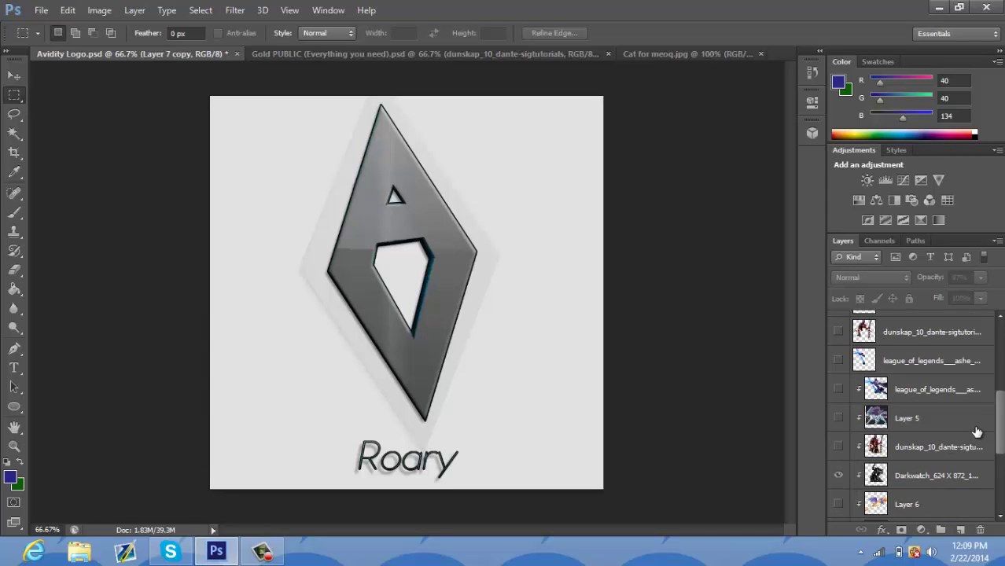
Step: Undo to restore the Darkwatch art in the diamond and show the full Darkwatch figure
key(ctrl+z)
drag(1002, 356, 1002, 349)
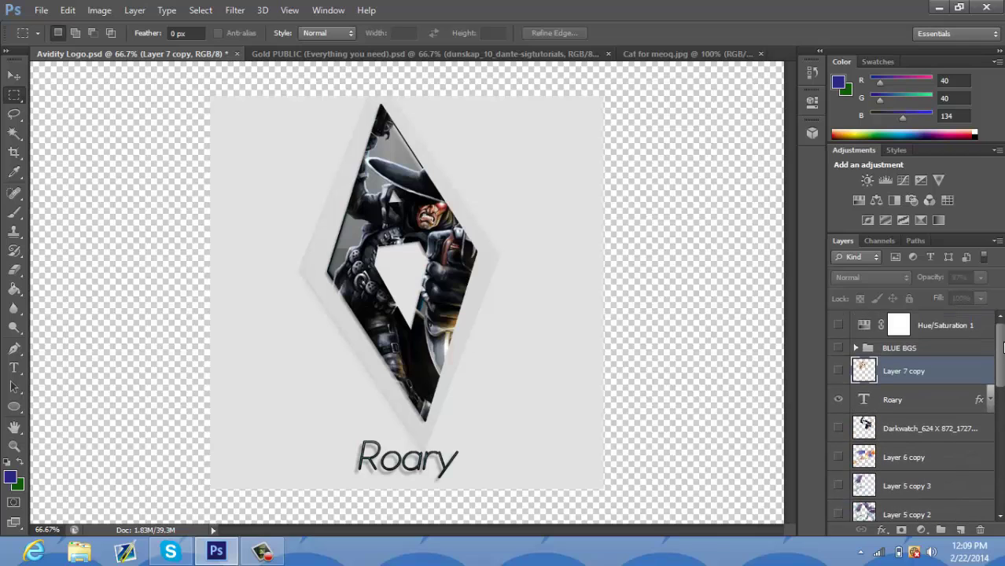
click(838, 430)
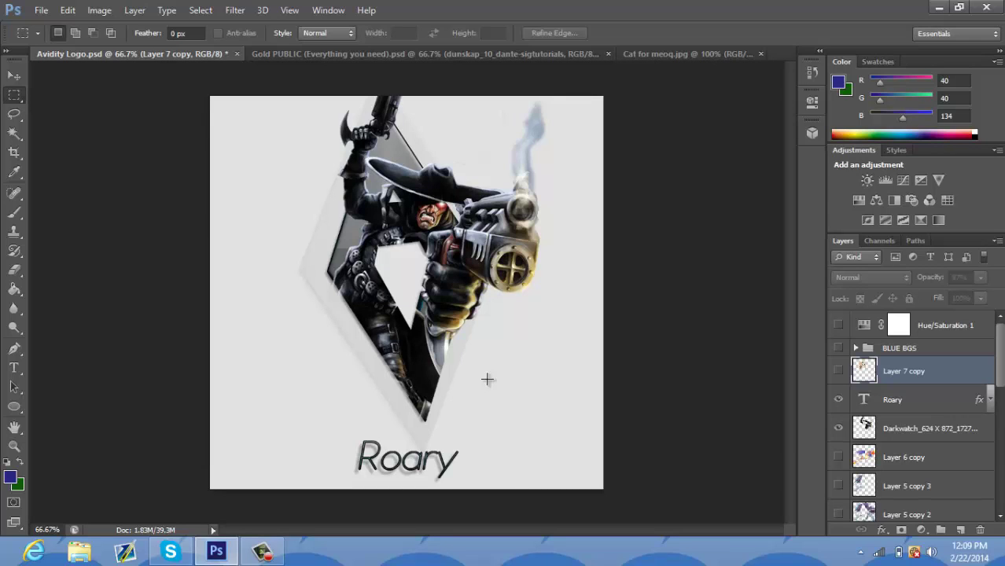
Step: With the Move tool active, hide the full Darkwatch figure and the Darkwatch art in the diamond
click(14, 76)
click(838, 428)
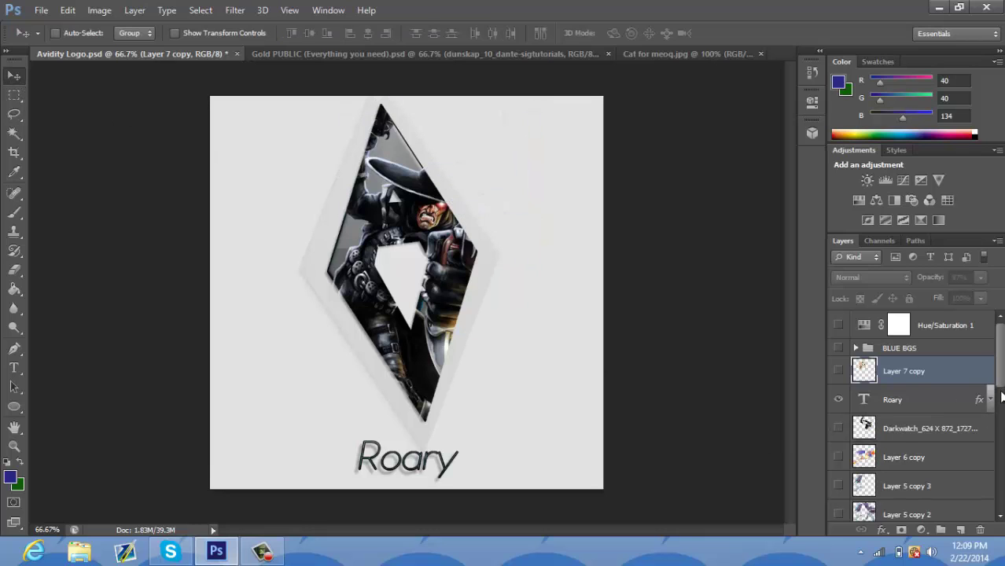
scroll(1001, 397, down, 5)
click(837, 507)
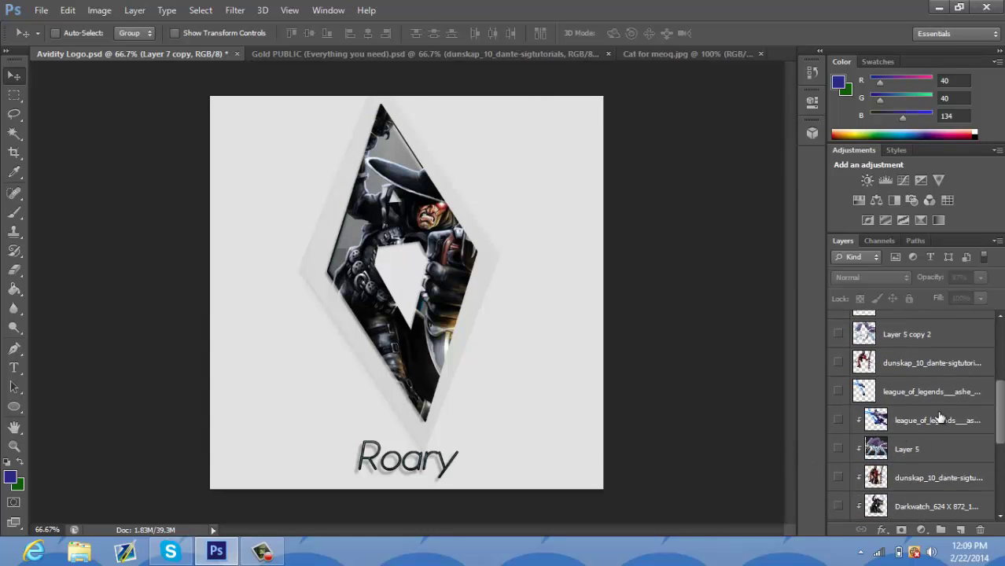
Step: Preview the creature art inside and around the diamond, then hide both creature layers
click(839, 451)
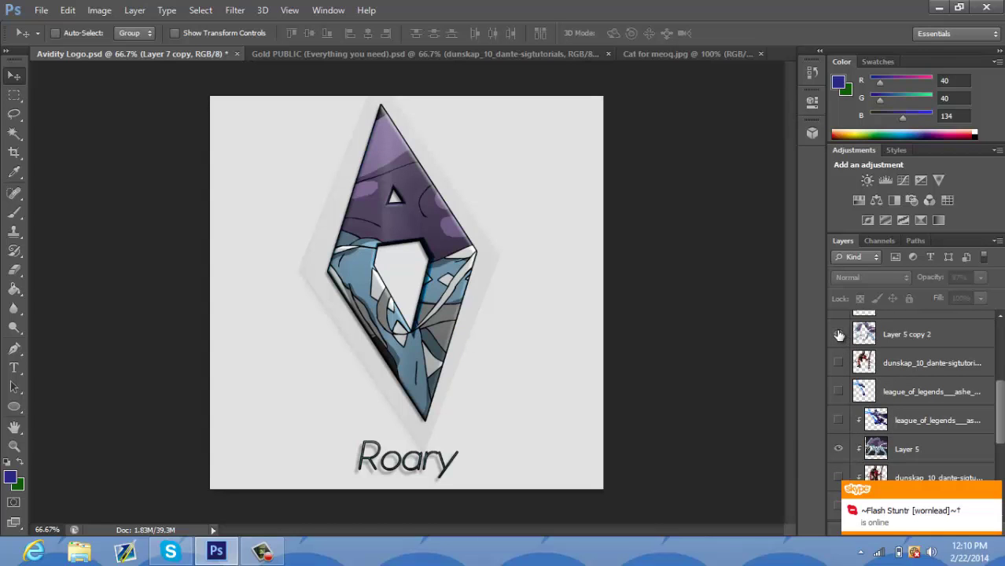
click(839, 335)
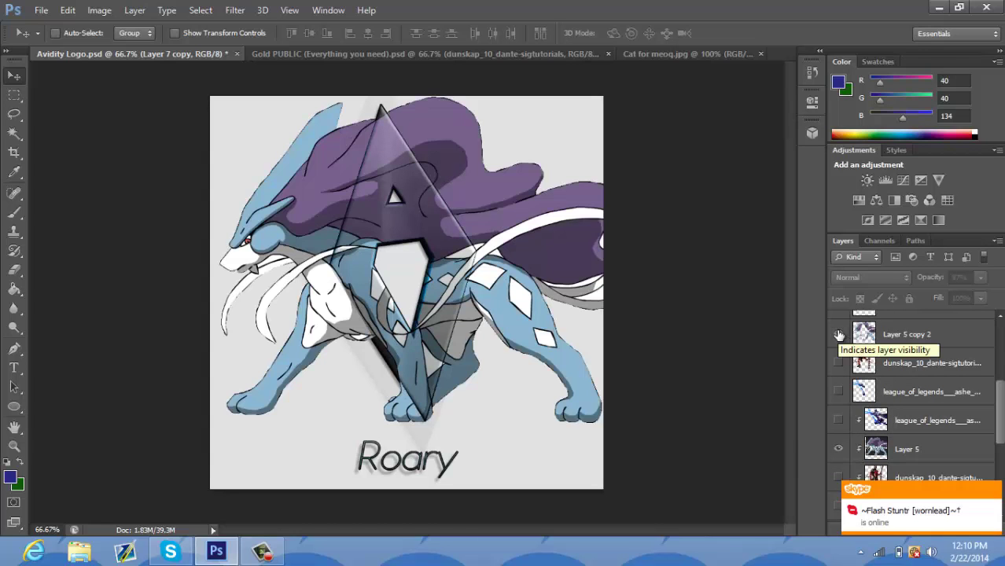
click(838, 335)
click(839, 449)
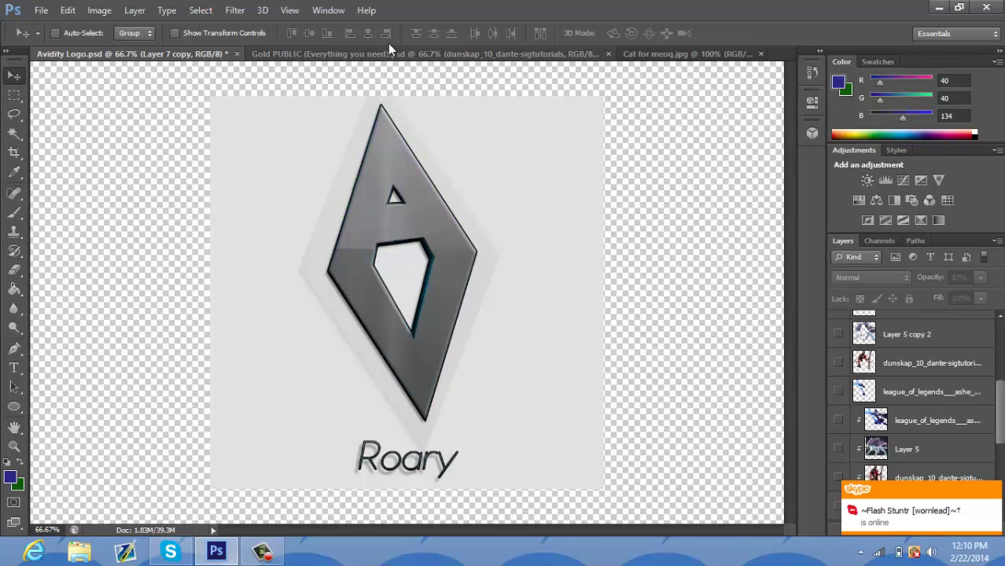
Step: In the Gold PUBLIC document, hide the dunskap warrior render and show the Fable Render layer
click(41, 11)
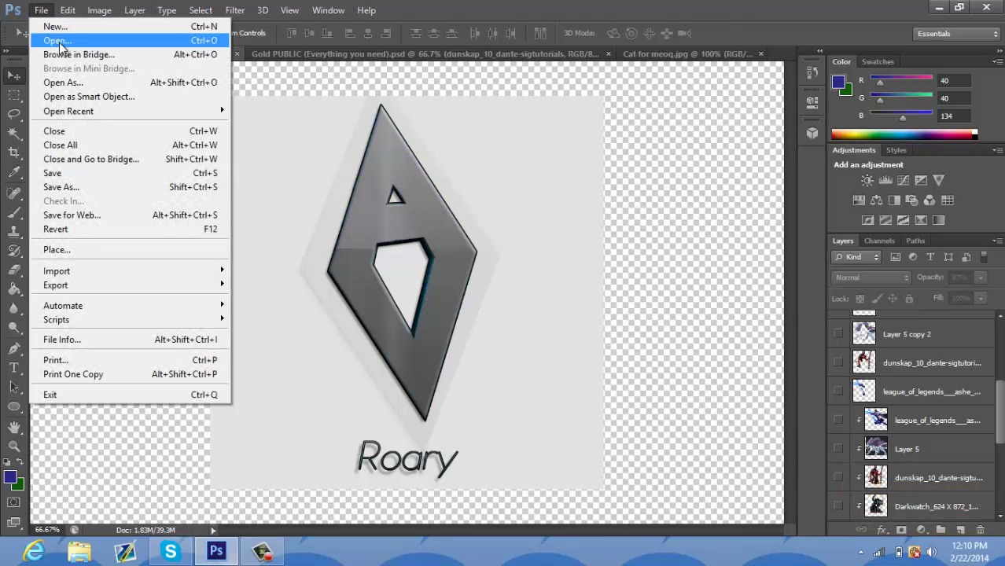
click(294, 54)
click(294, 53)
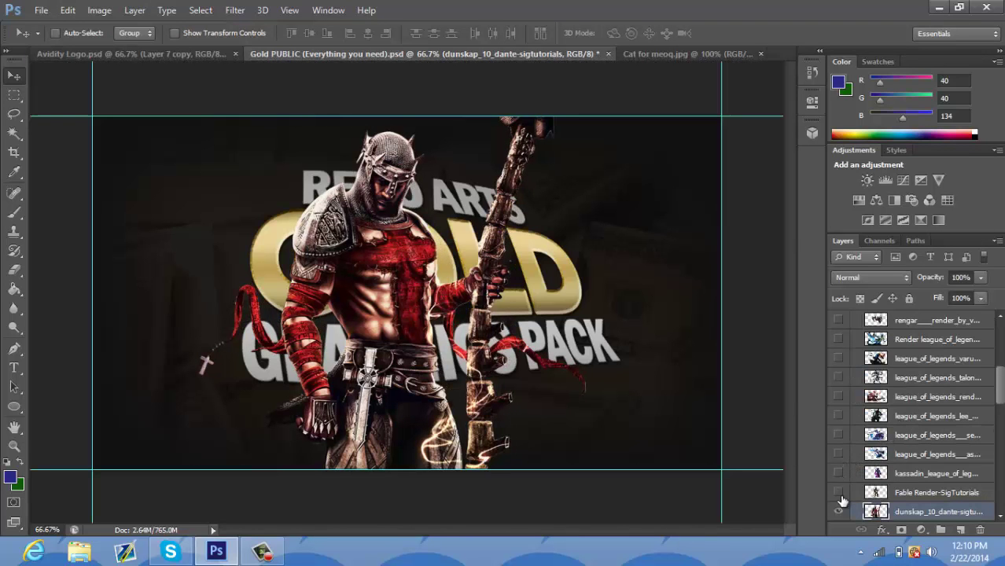
click(838, 511)
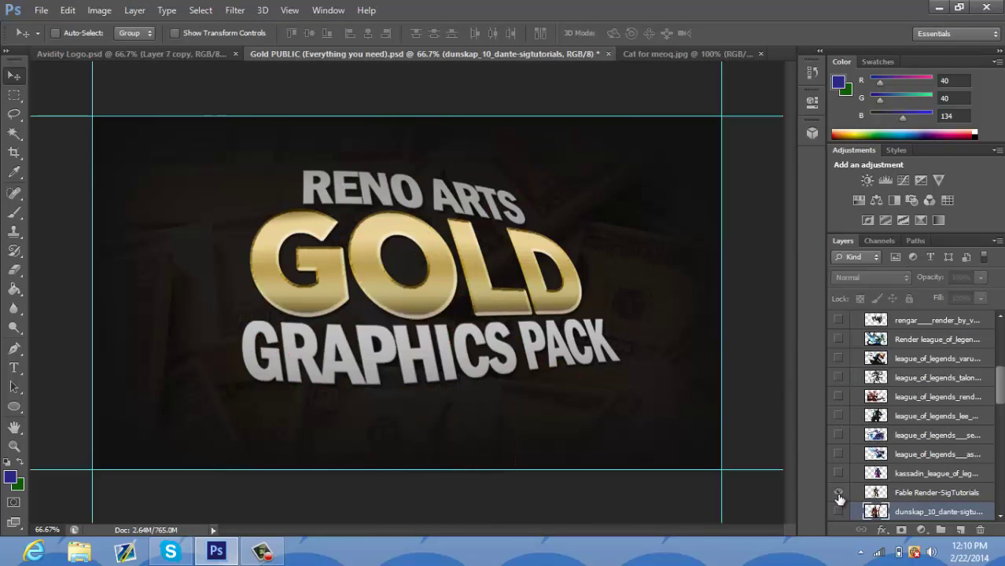
click(837, 493)
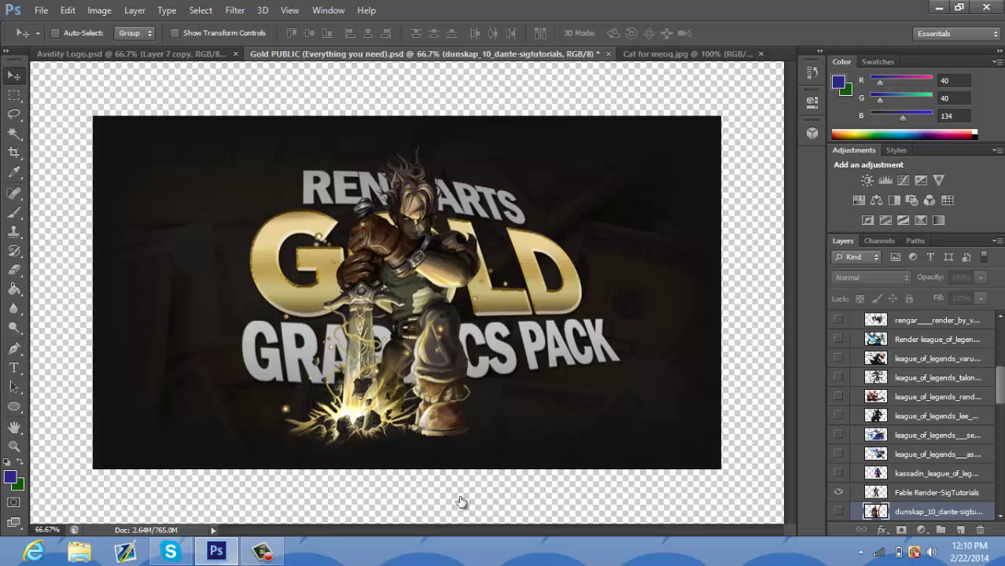
Step: Drag the active Fable Render into the Avidity Logo and position it over the diamond
key(alt+bracketright)
drag(399, 277, 362, 251)
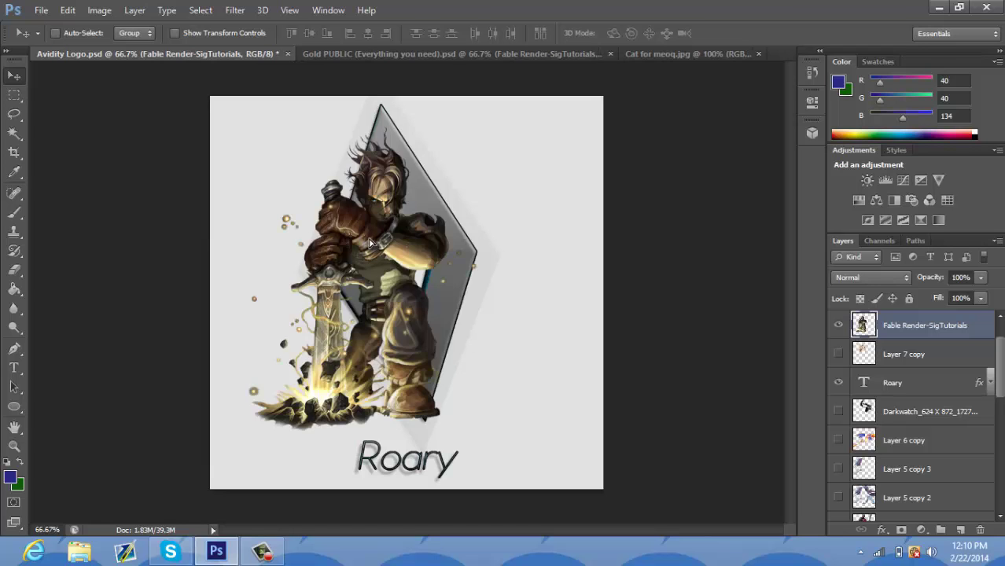
mouse_move(393, 242)
mouse_down()
mouse_move(432, 244)
mouse_move(412, 244)
mouse_up()
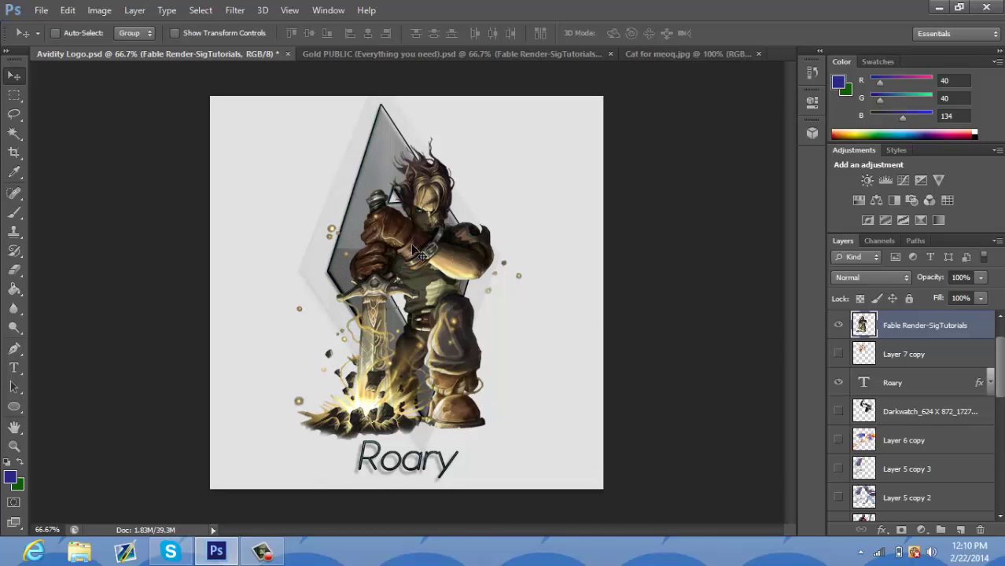
Step: In Gold PUBLIC, hide the Fable render and the Game Stocks I soldier wallpaper, then return to Avidity Logo
click(437, 55)
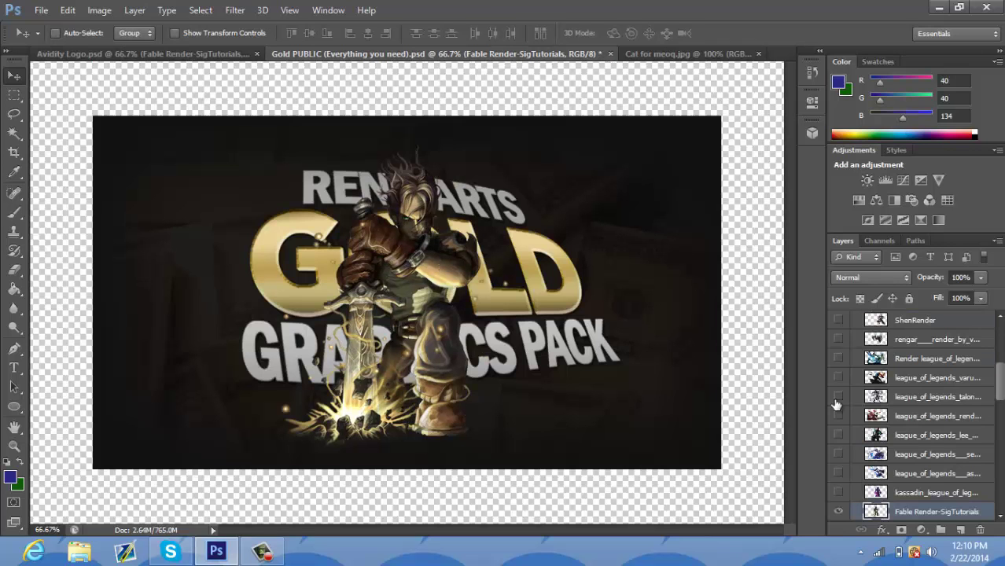
click(838, 511)
drag(997, 349, 1002, 472)
scroll(991, 469, down, 3)
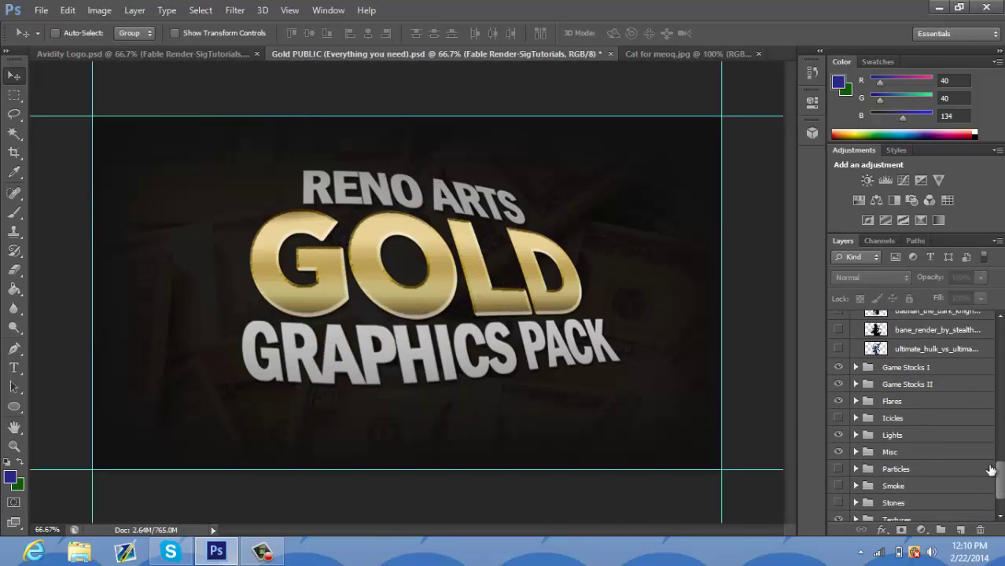
click(856, 367)
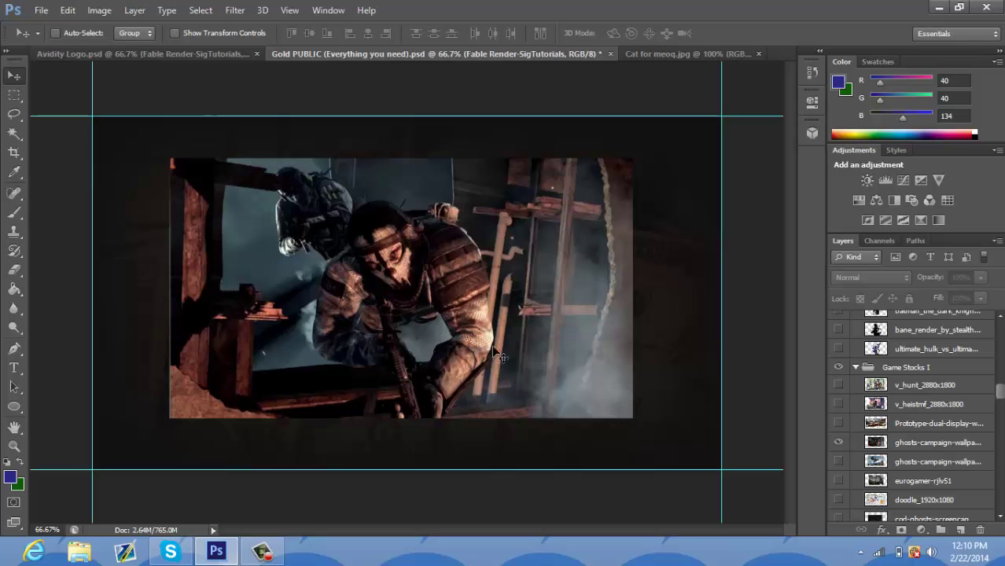
click(837, 442)
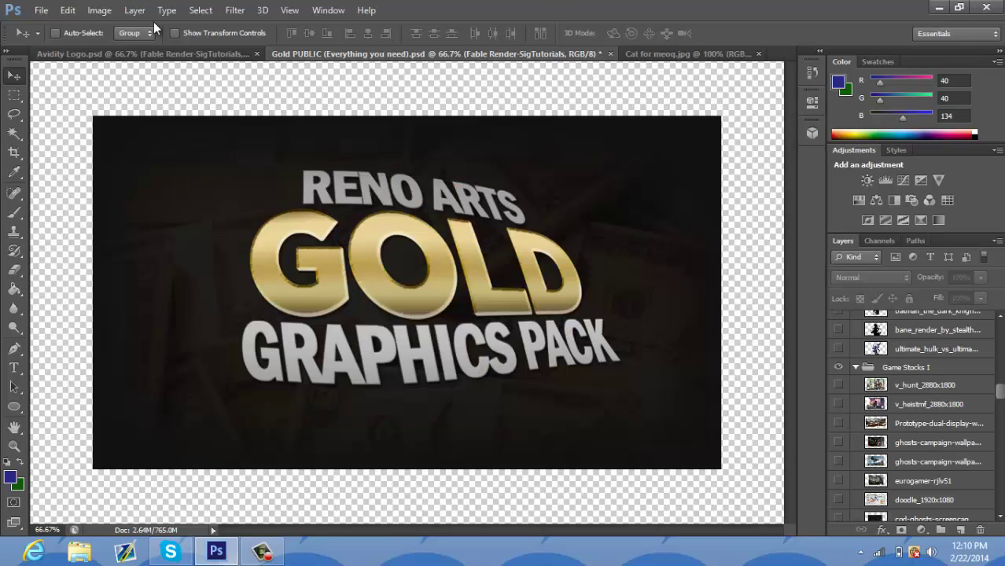
click(166, 54)
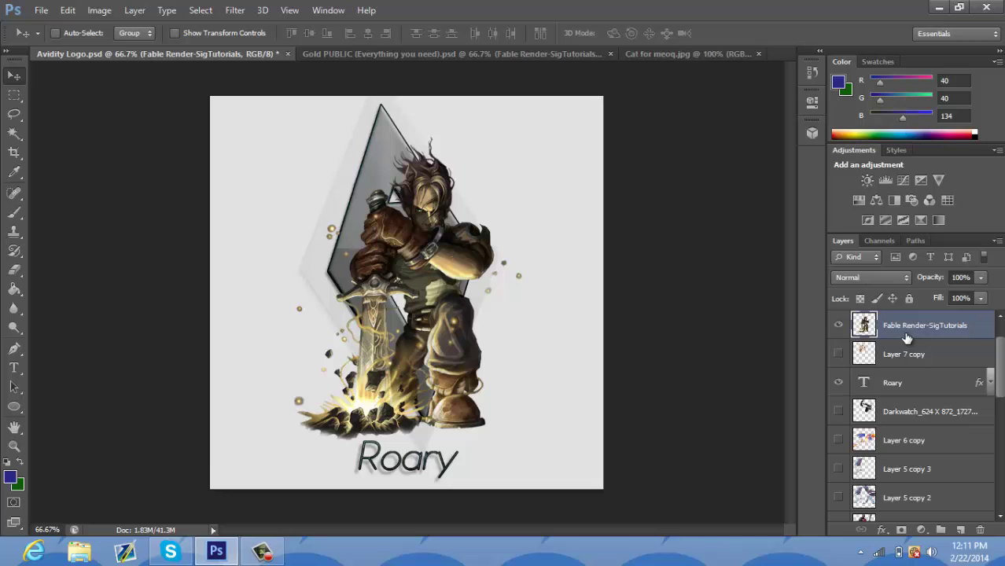
Step: Duplicate the Fable render, move the copy lower in the stack, and clip it into the diamond
key(ctrl+j)
drag(910, 337, 908, 468)
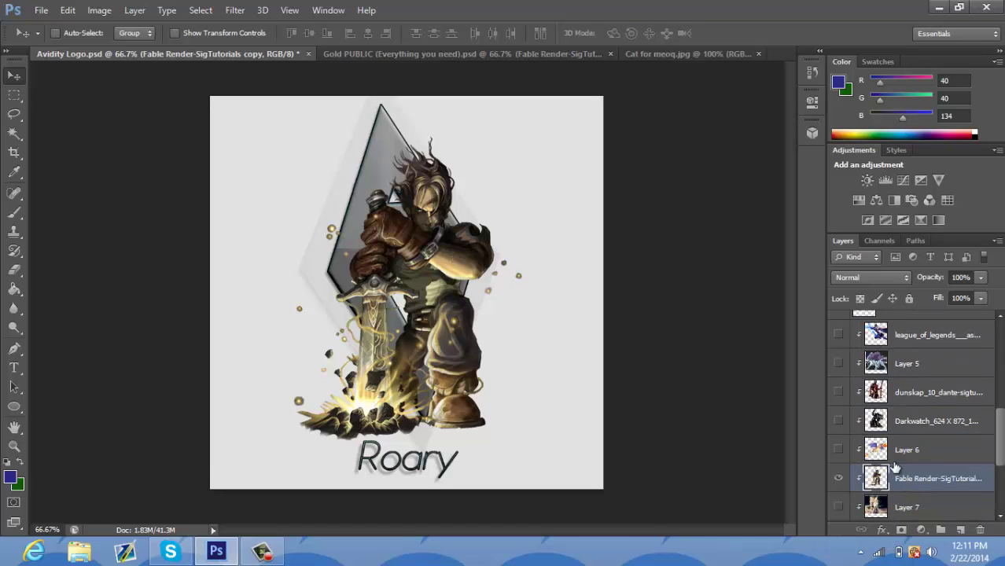
right_click(908, 467)
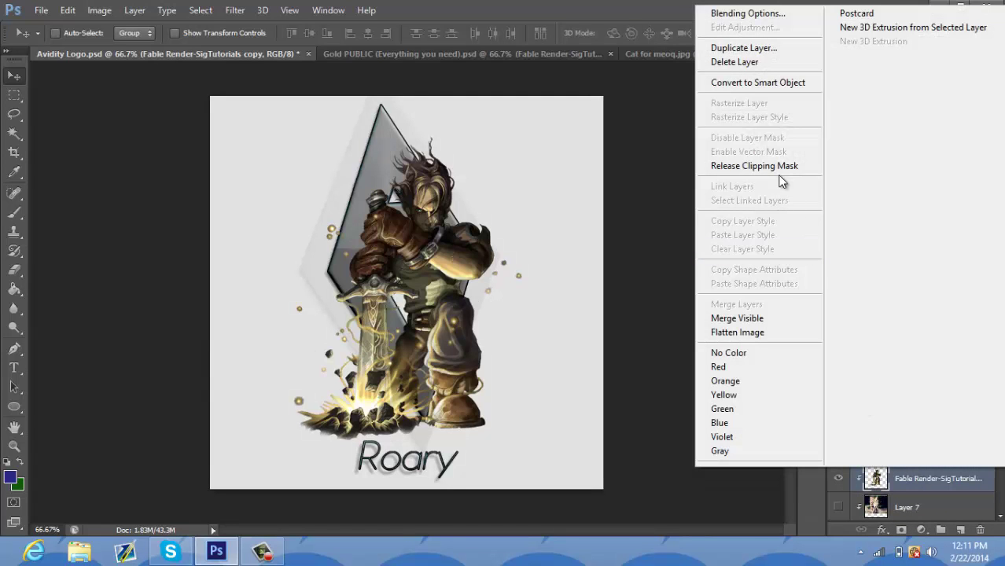
click(759, 169)
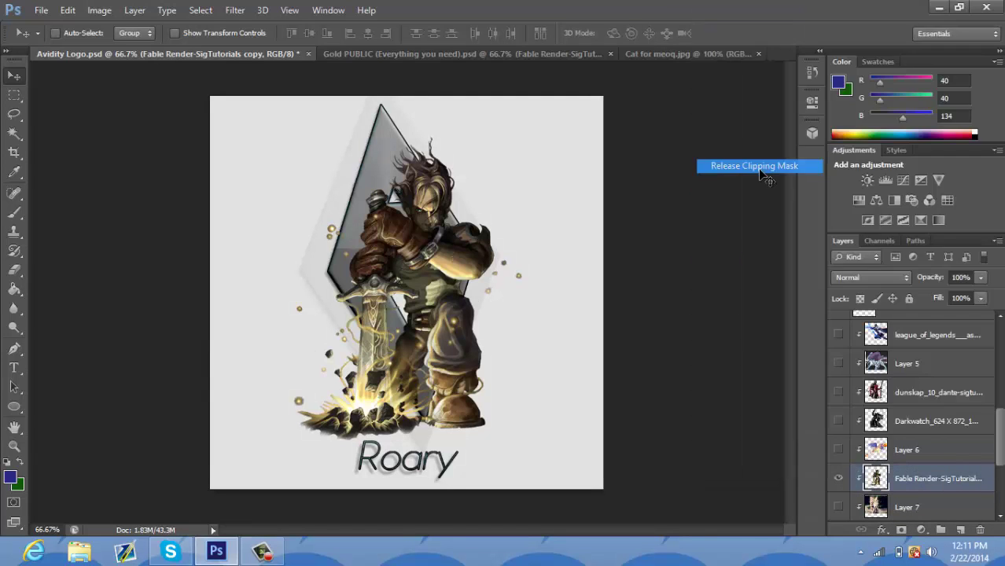
right_click(902, 480)
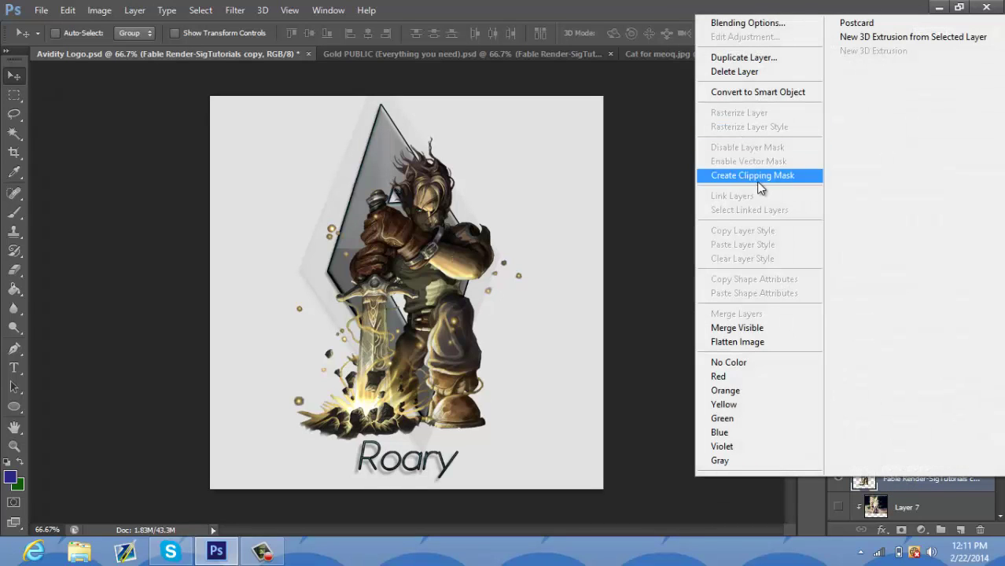
click(758, 179)
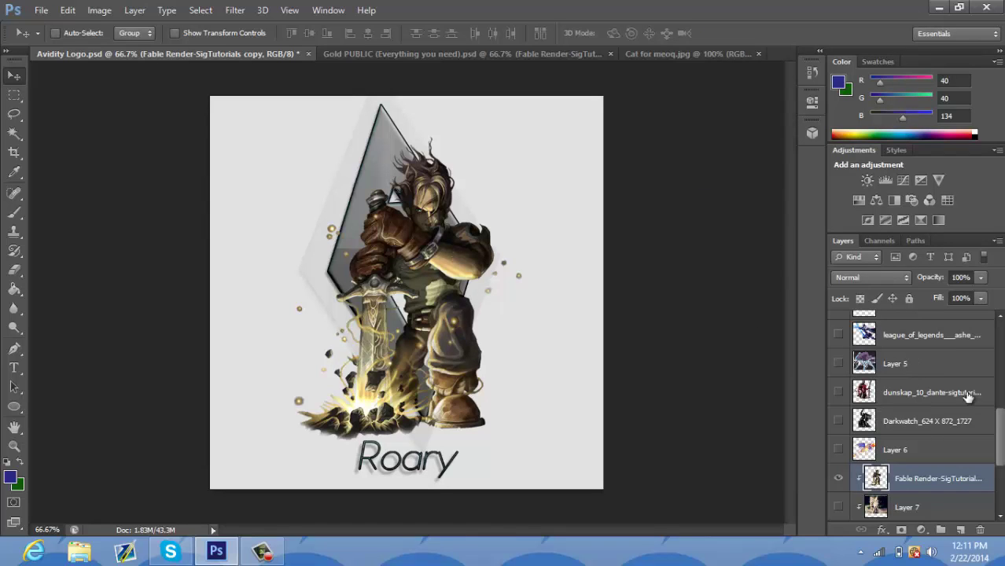
drag(1001, 442, 999, 346)
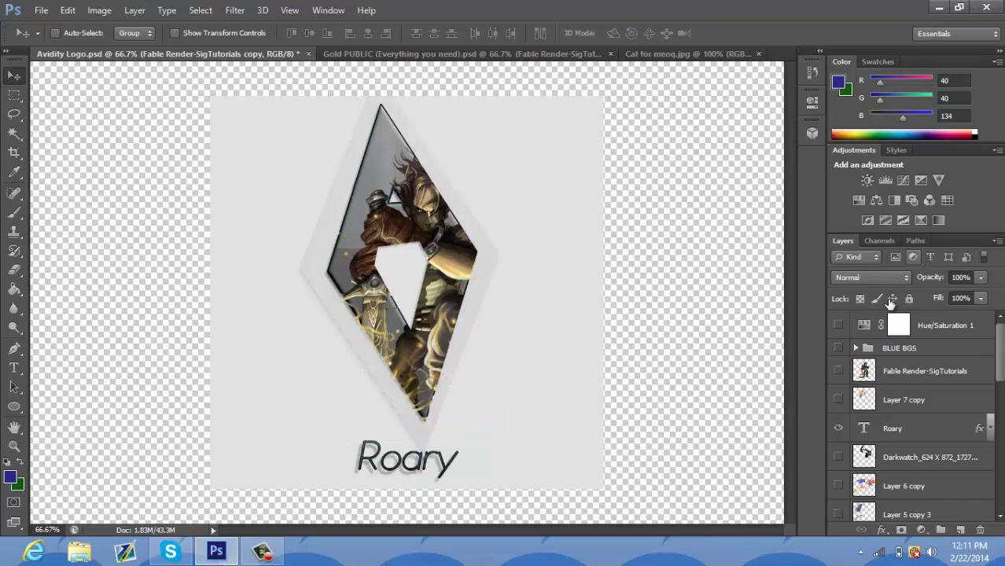
Step: Try Overlay blending, revert to Normal, and show the Fable Render-SigTutorials layer
click(868, 278)
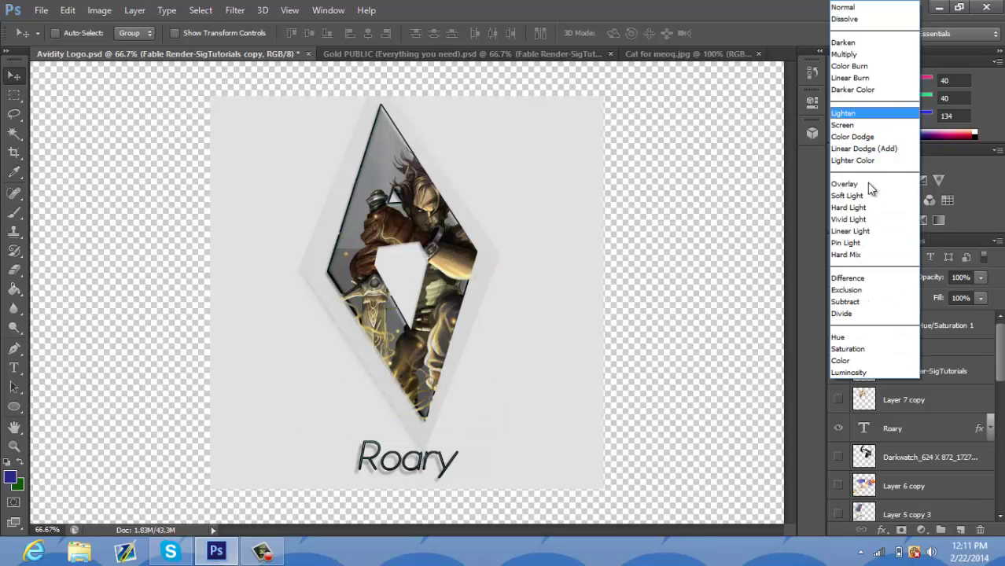
click(711, 145)
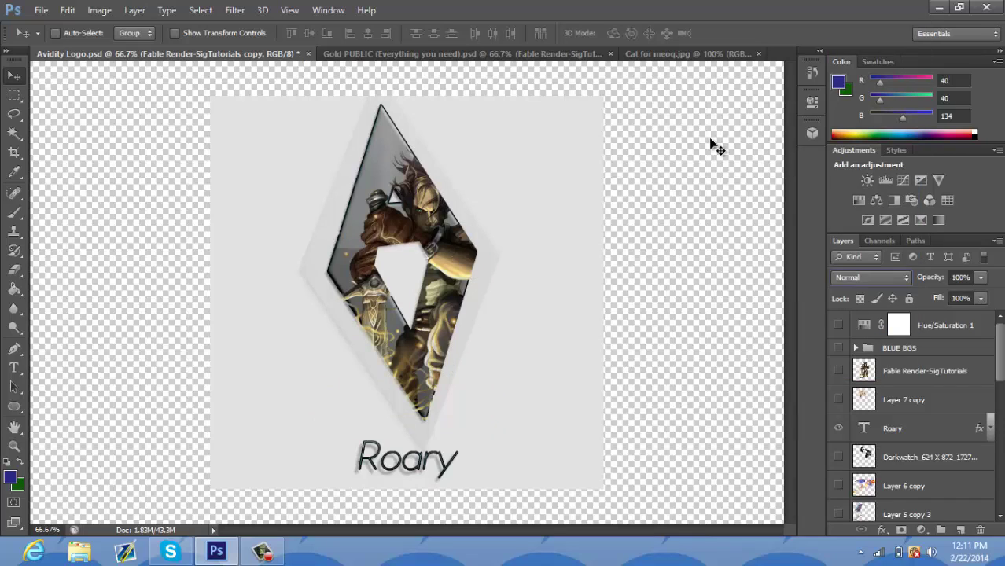
click(849, 278)
click(848, 185)
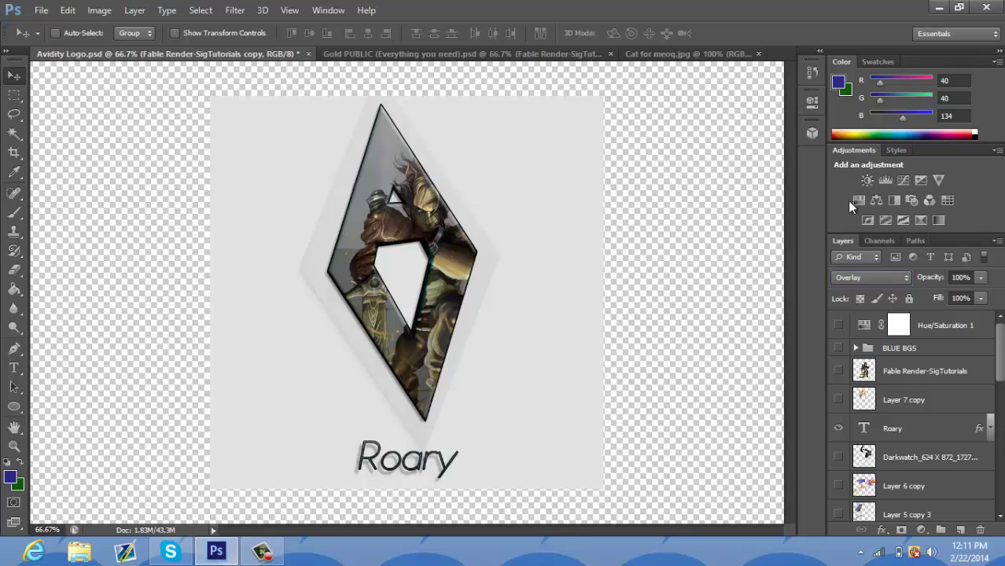
click(841, 278)
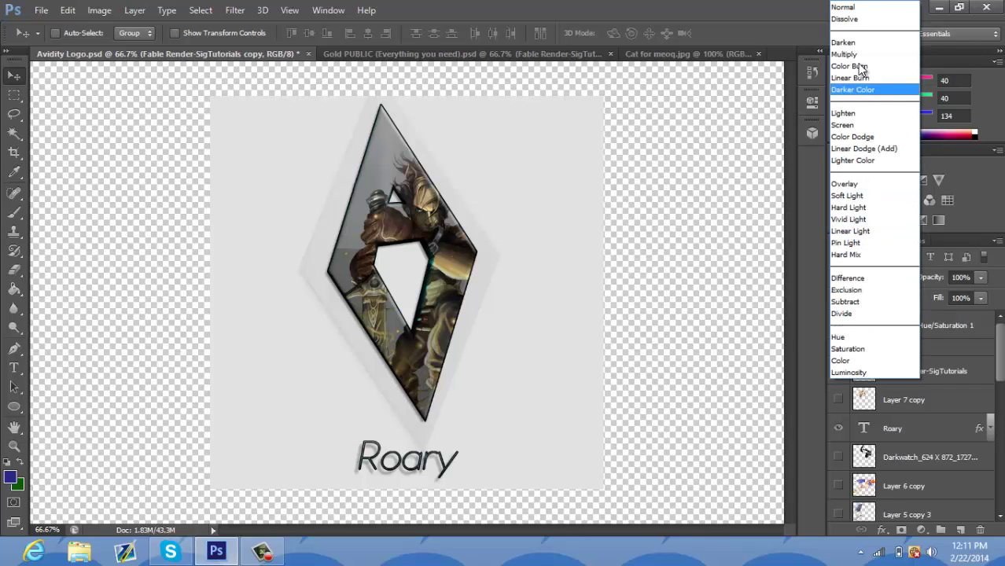
click(866, 8)
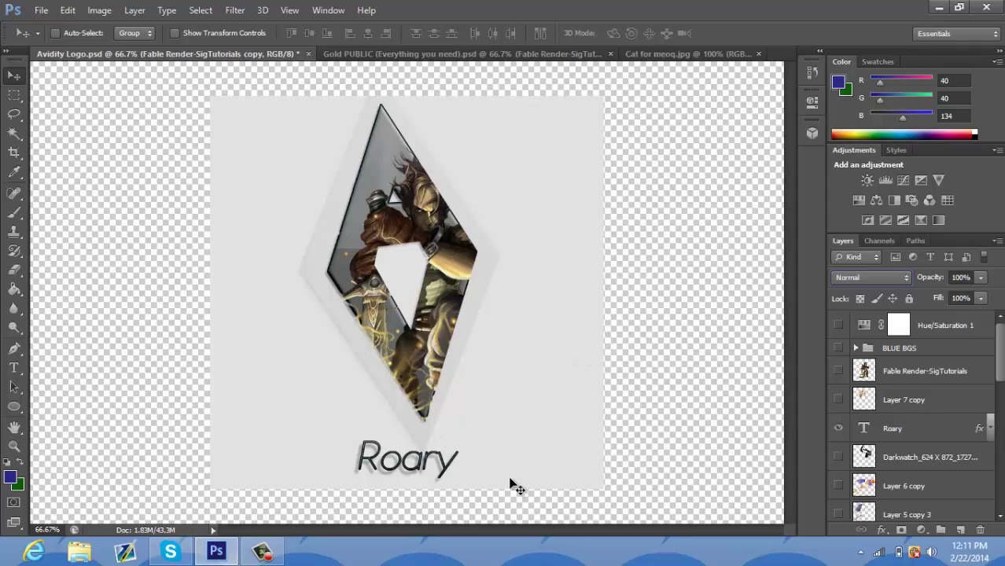
click(839, 372)
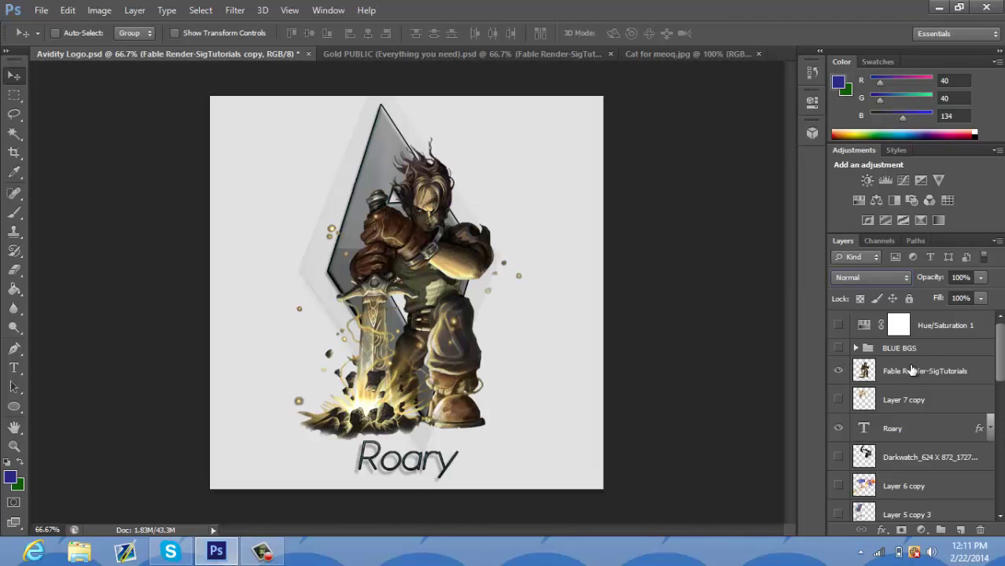
Step: Lower the Fable Render-SigTutorials layer's opacity to 75%
click(910, 369)
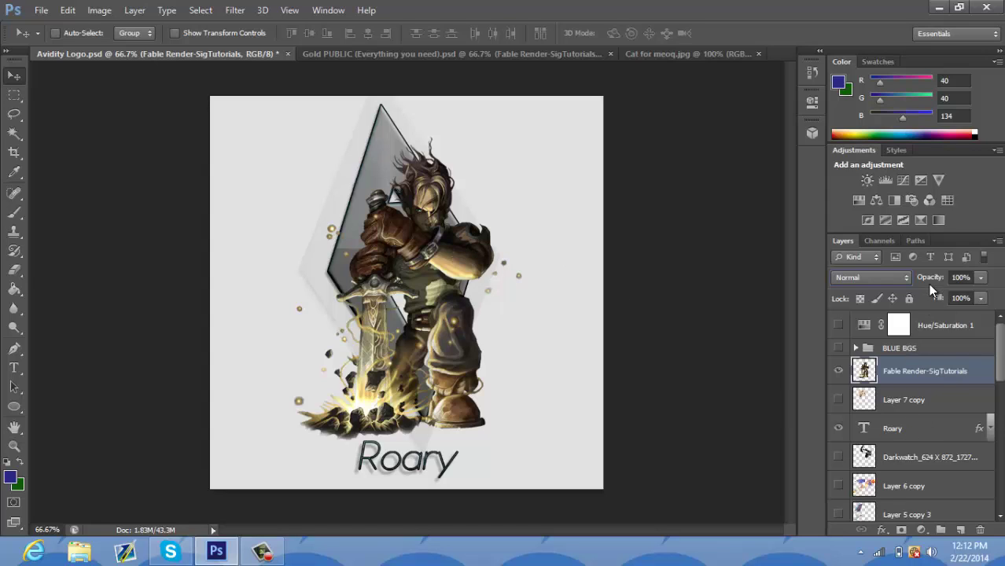
drag(926, 282, 909, 278)
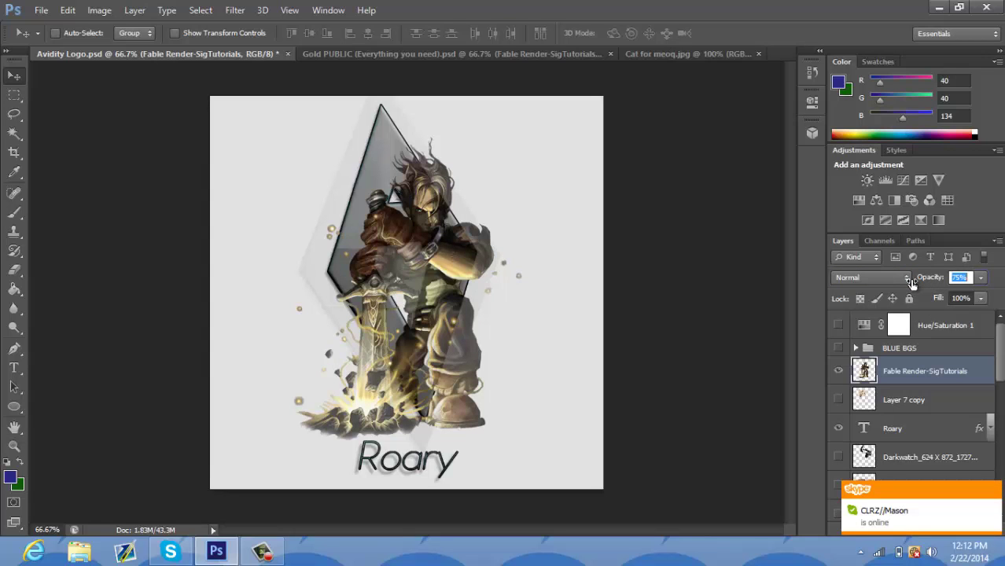
key(Return)
Step: With the Pen tool selected, zoom to 200% and set the render's opacity to 97%
click(14, 350)
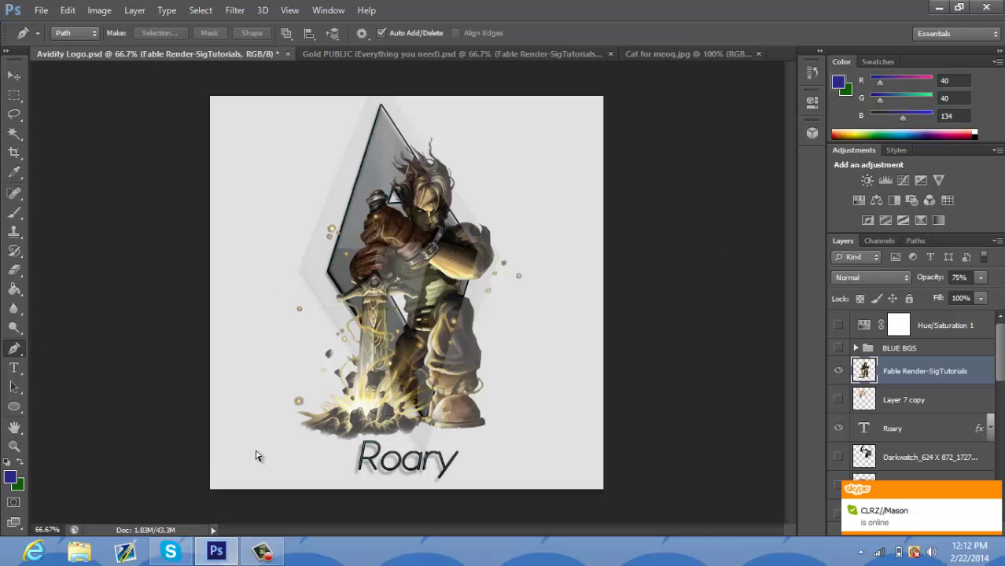
key(ctrl+plus)
key(ctrl+plus)
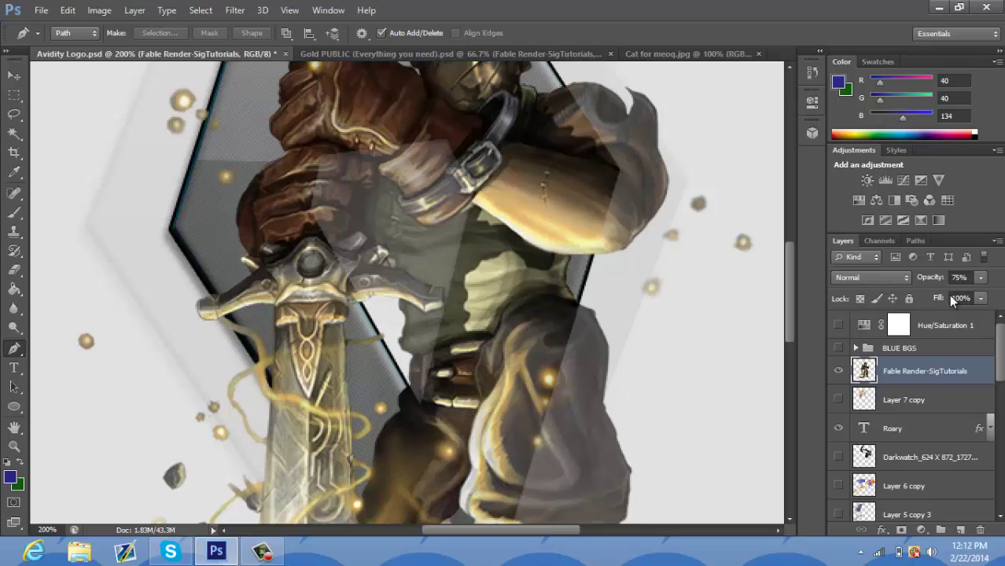
text(97)
key(Return)
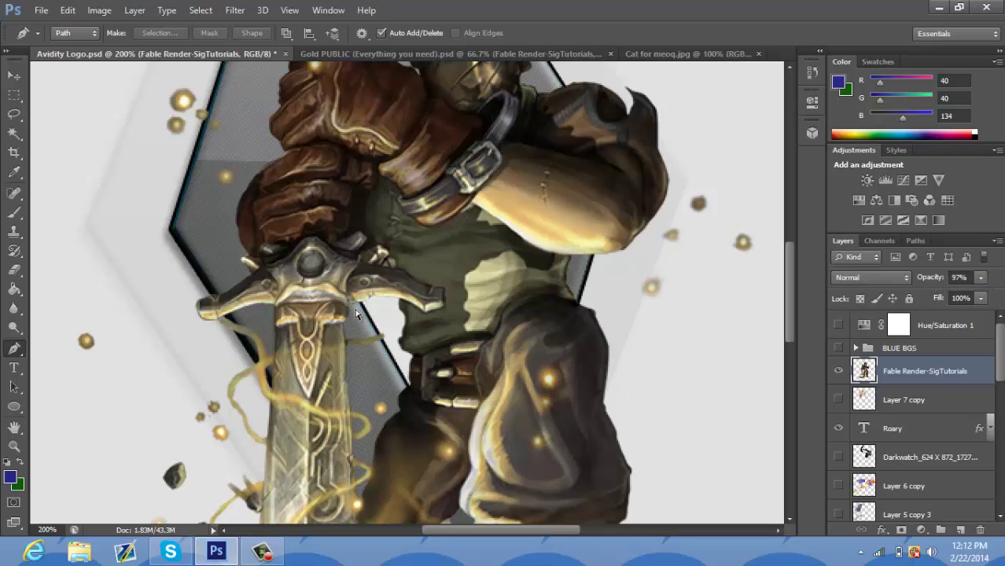
Step: Zoom in further and place the first two path points along the sword guard edge
scroll(356, 315, up, 3)
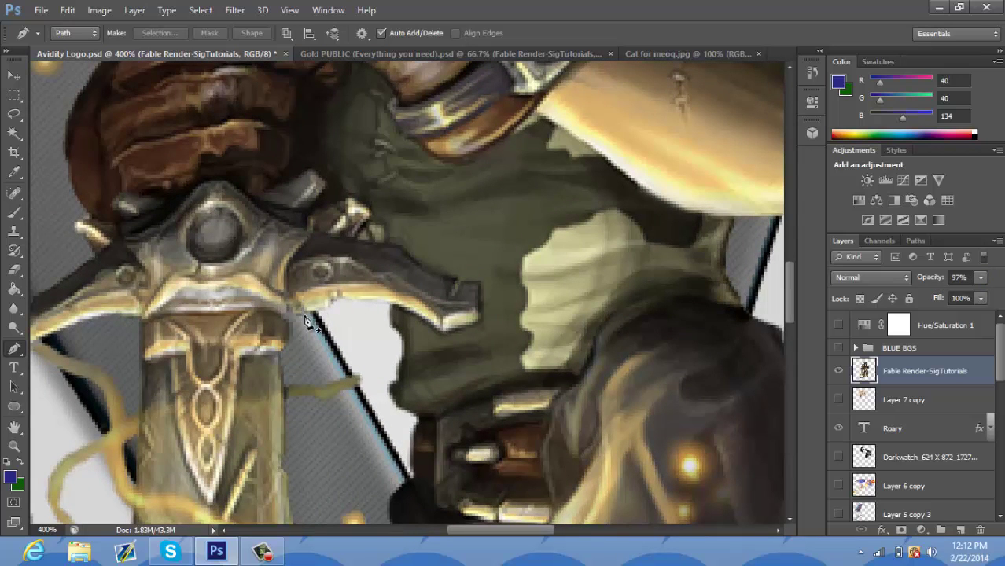
click(330, 302)
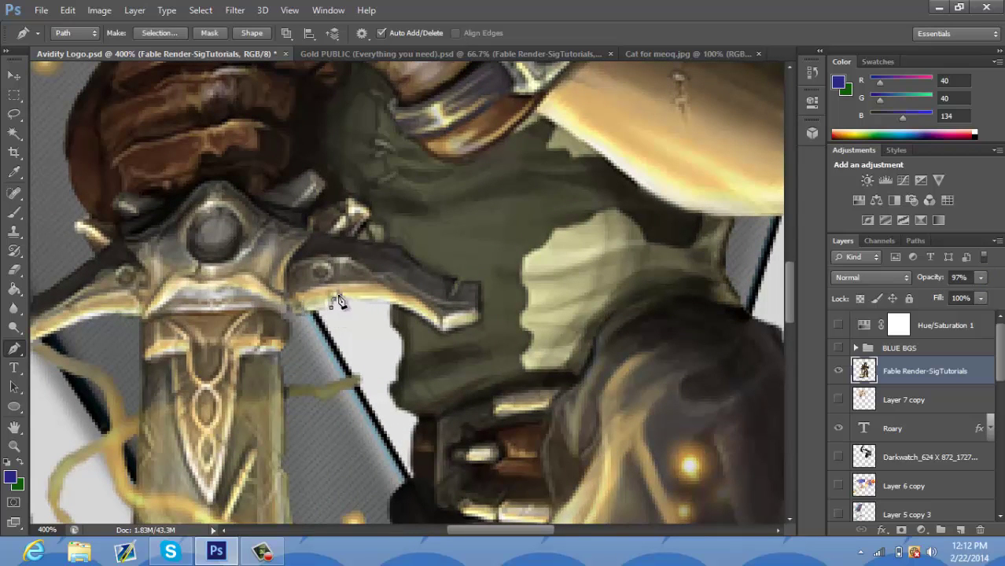
click(365, 300)
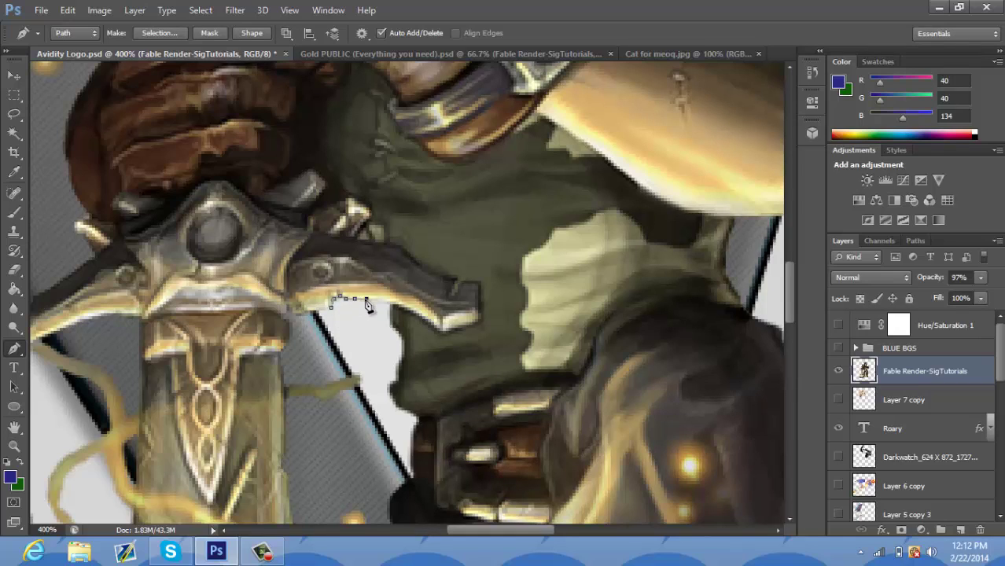